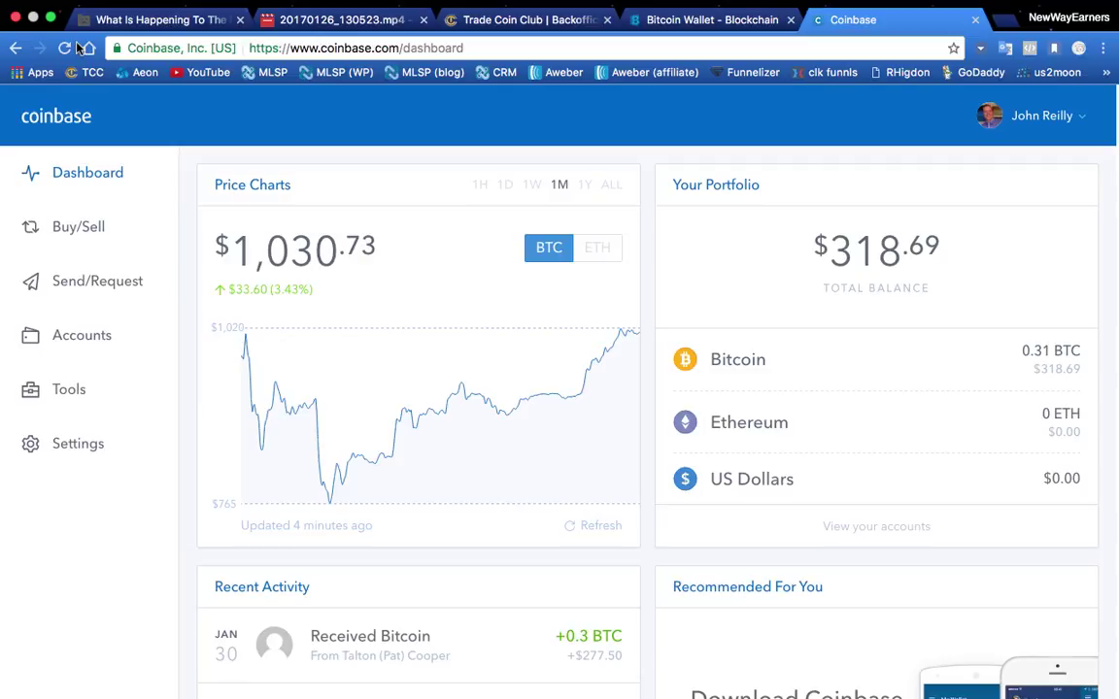
Step: Refresh the Coinbase price chart so BTC shows $1,030.96
click(76, 48)
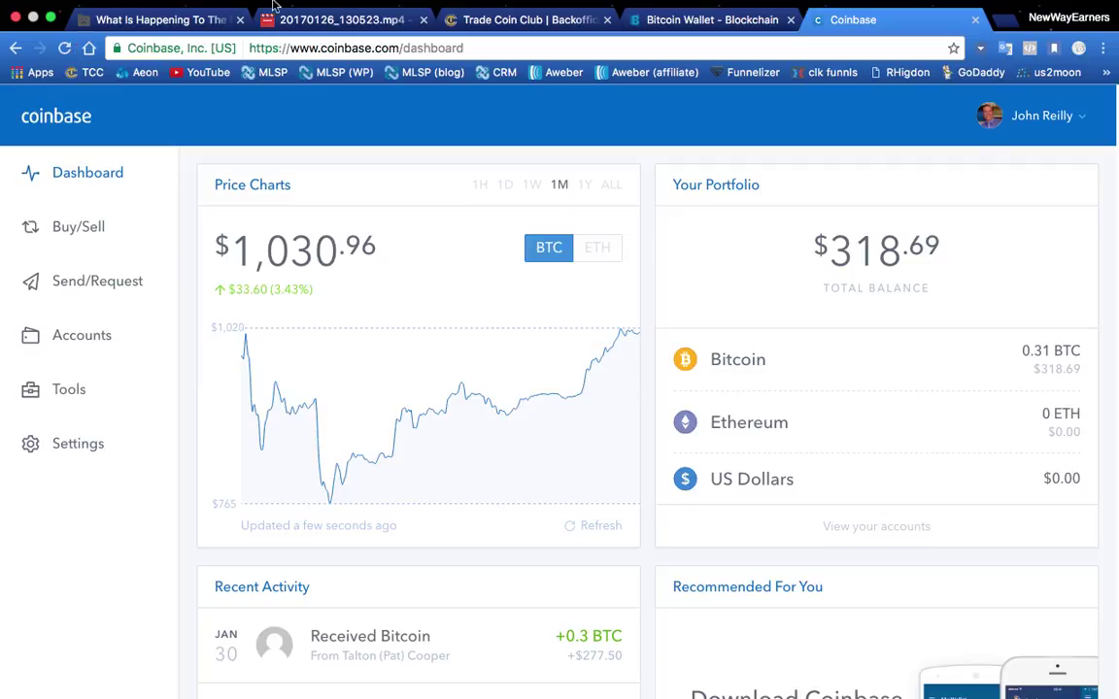
Step: Review the Blockchain wallet's 2.03205094 BTC balance and its most recent activity
click(677, 22)
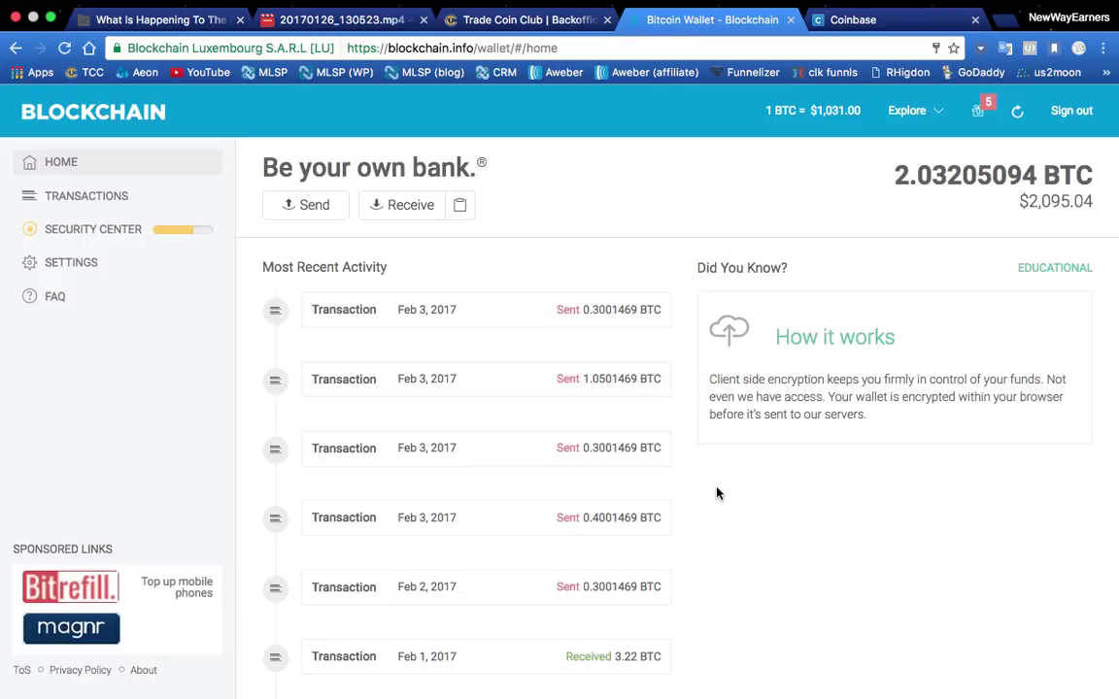
scroll(717, 493, down, 3)
scroll(716, 493, up, 2)
scroll(717, 493, up, 1)
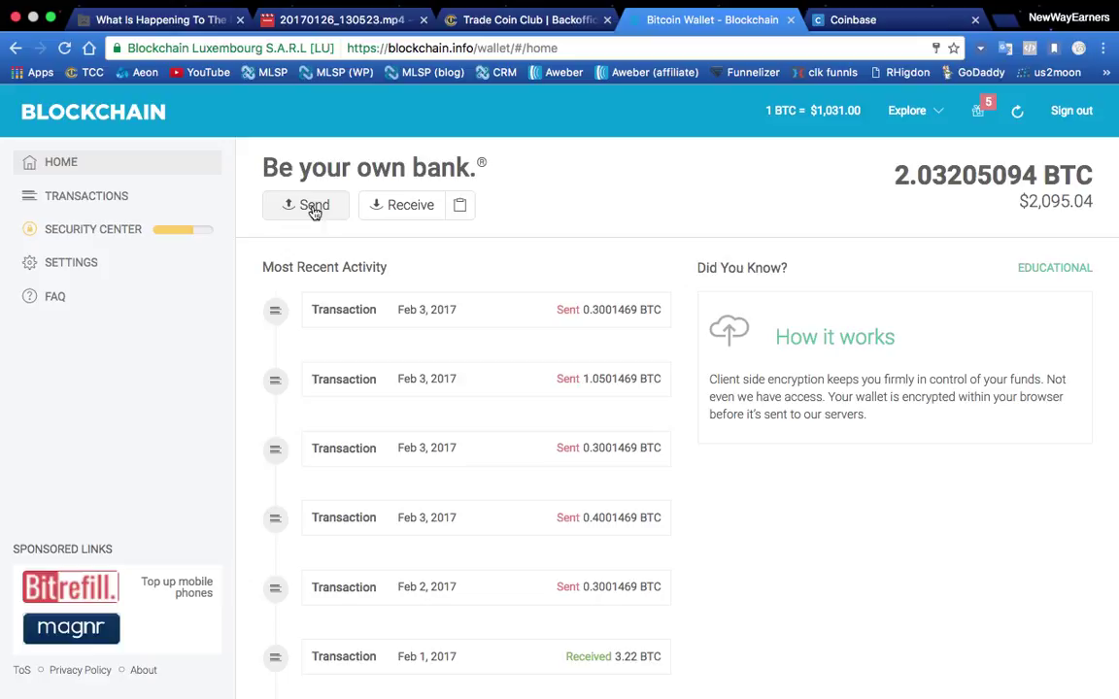
click(885, 28)
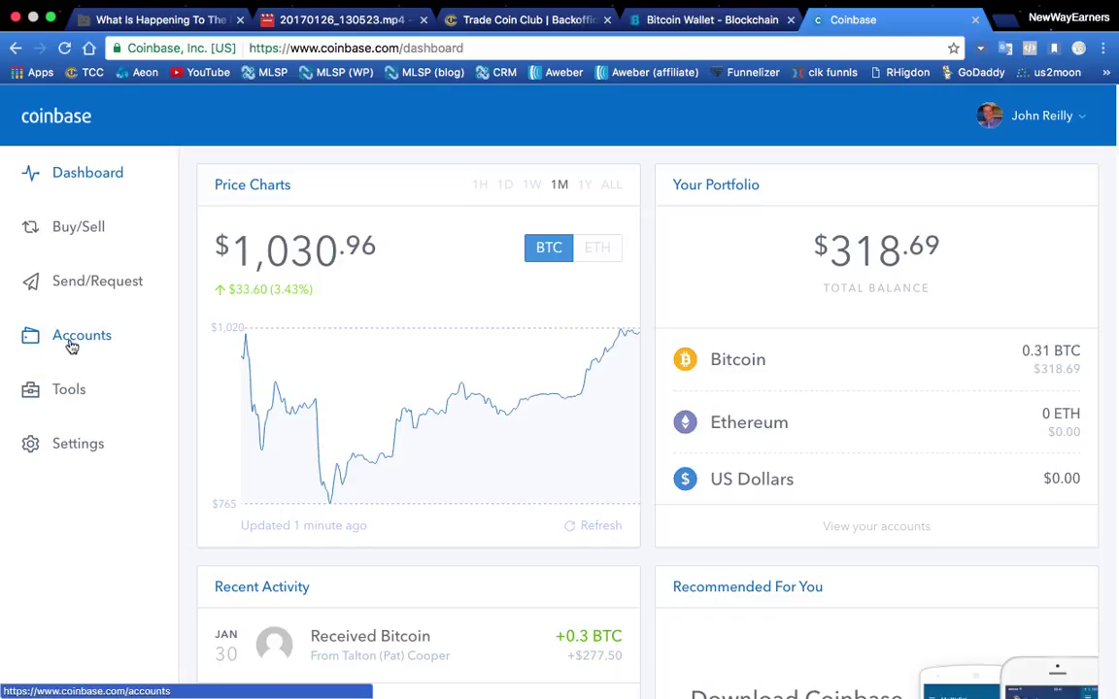
Step: Open the Coinbase BTC Wallet from Accounts to see its 0.30967175 BTC balance and transactions
scroll(71, 347, up, 5)
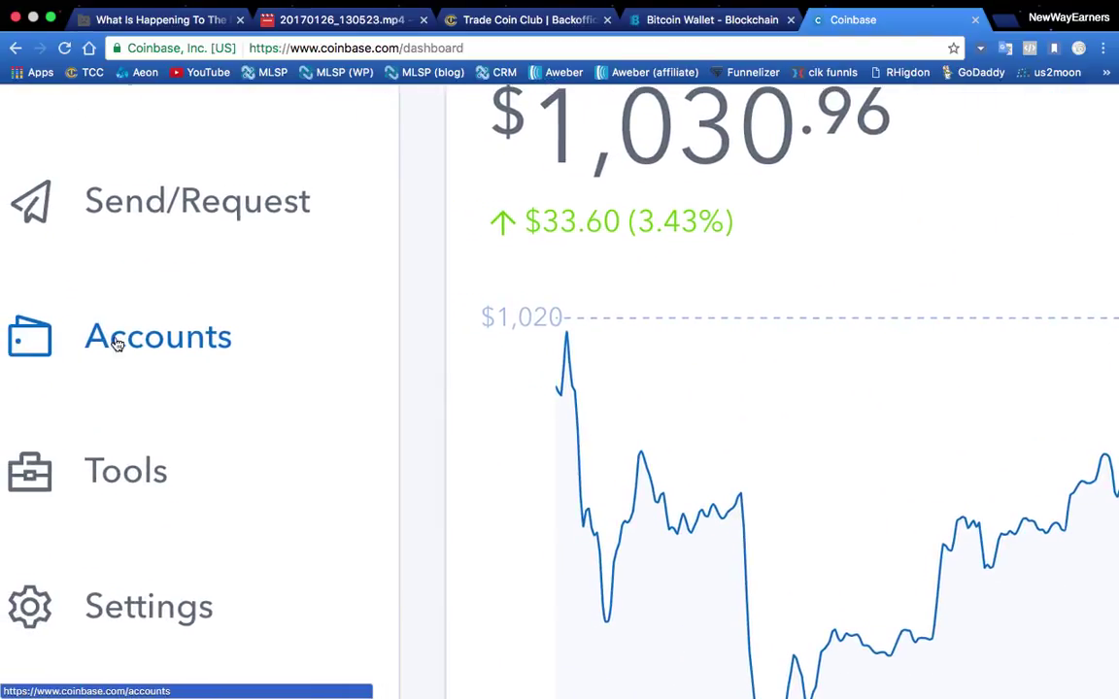
click(119, 339)
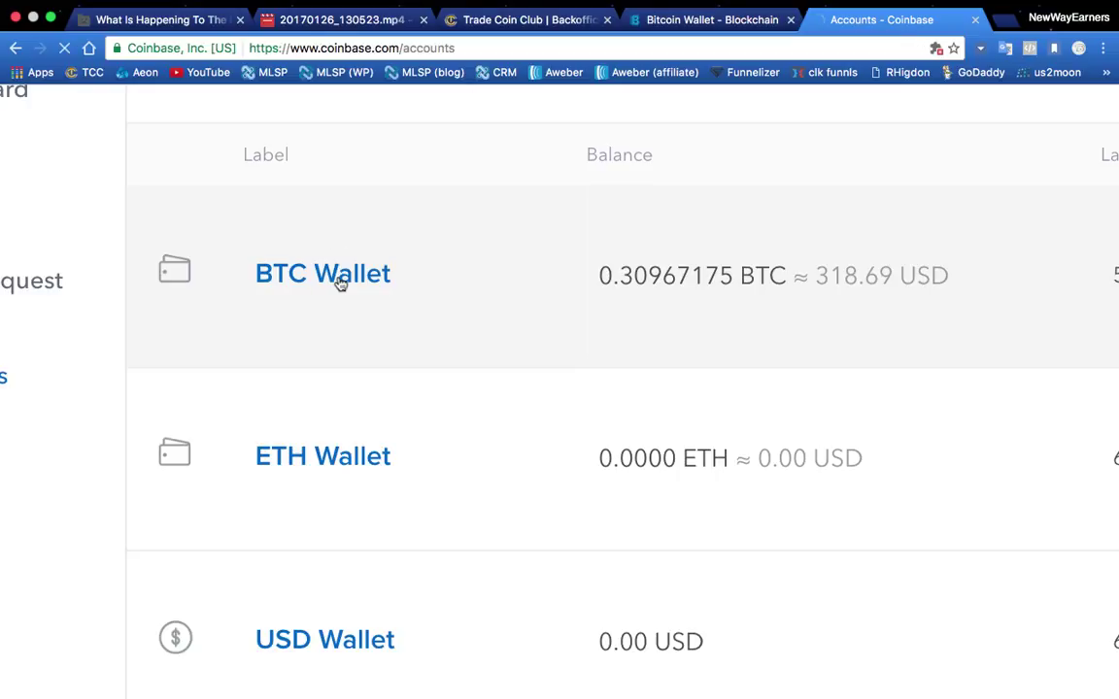
click(339, 281)
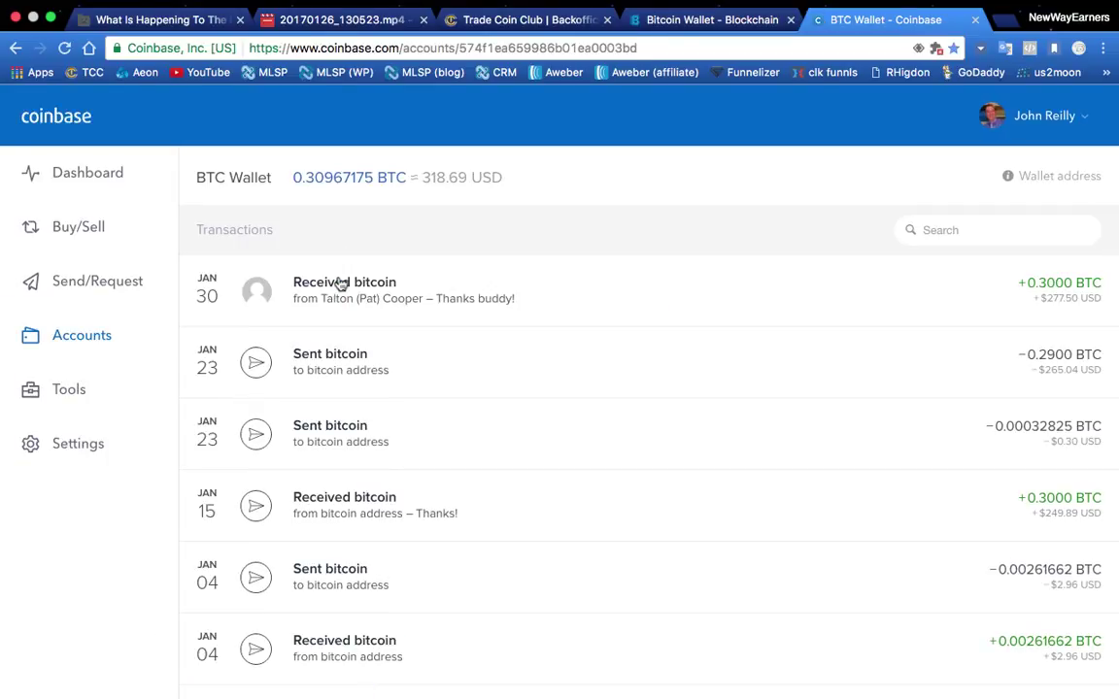
scroll(1066, 201, up, 5)
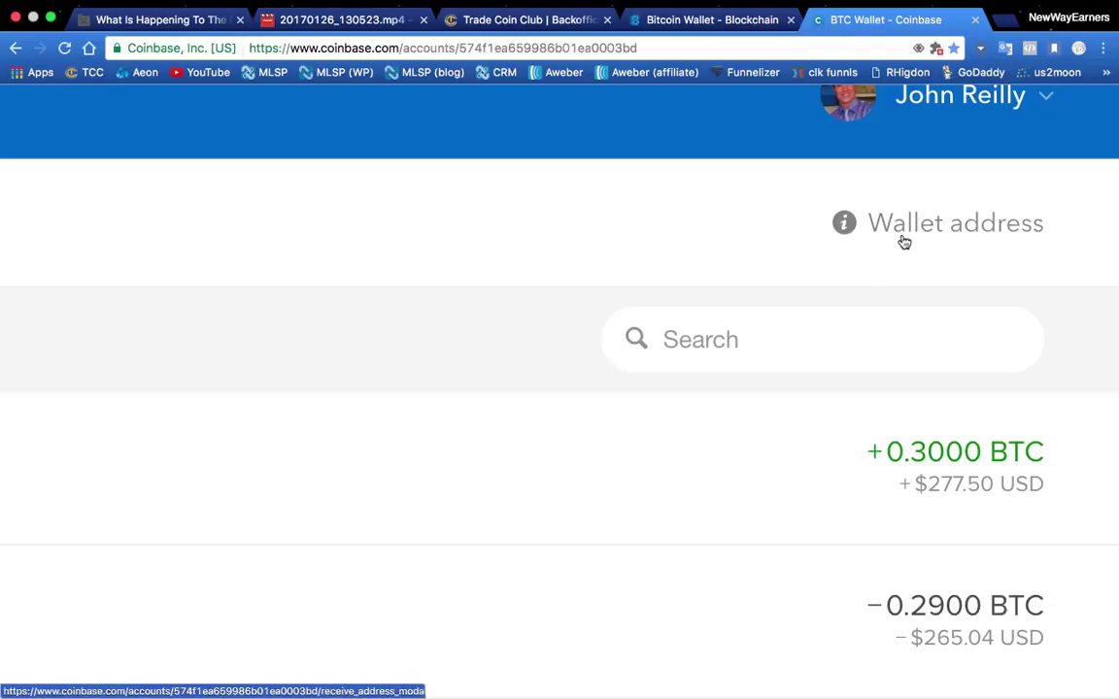
click(895, 236)
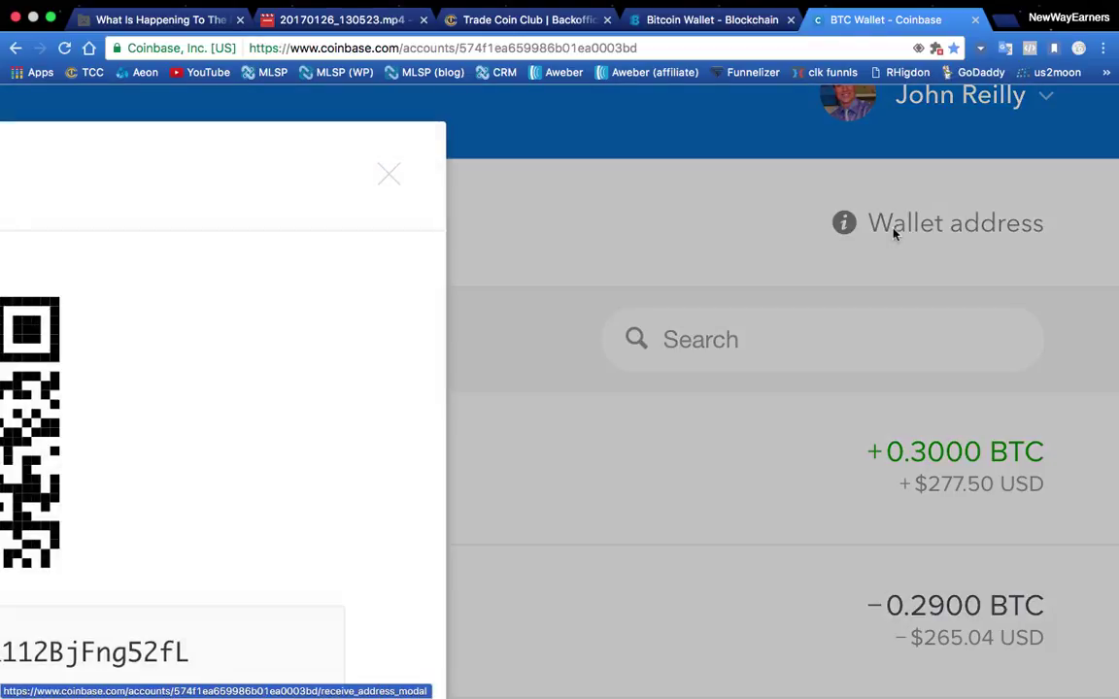
Step: Select the BTC Wallet's bitcoin address in the QR dialog and copy it
key(super+0)
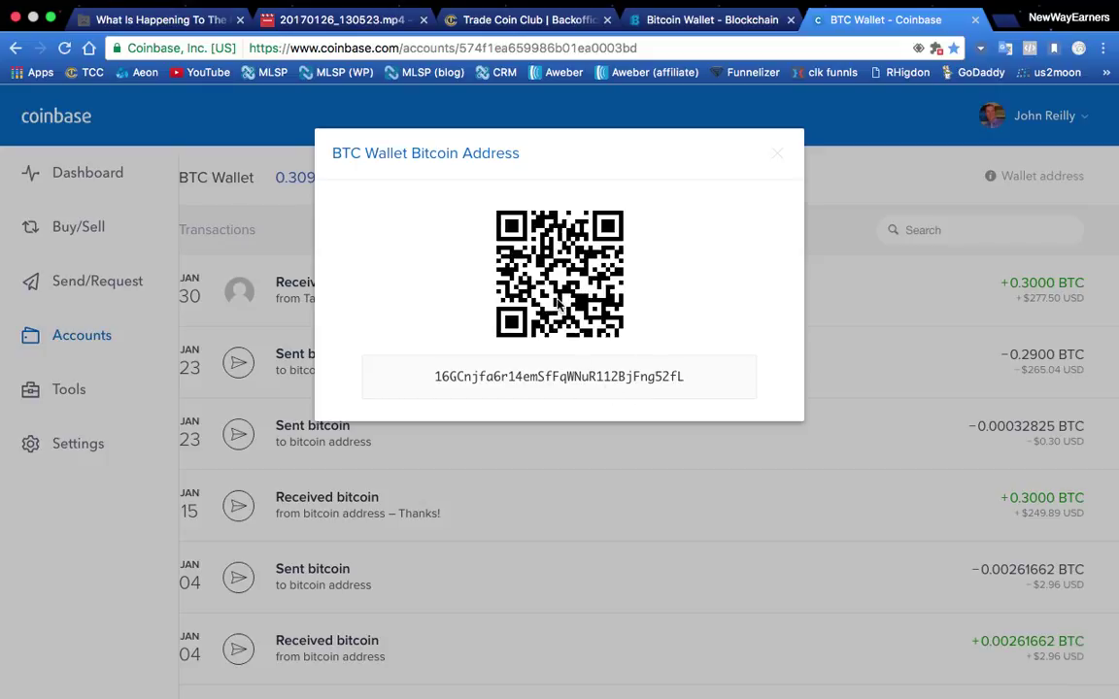
double_click(560, 376)
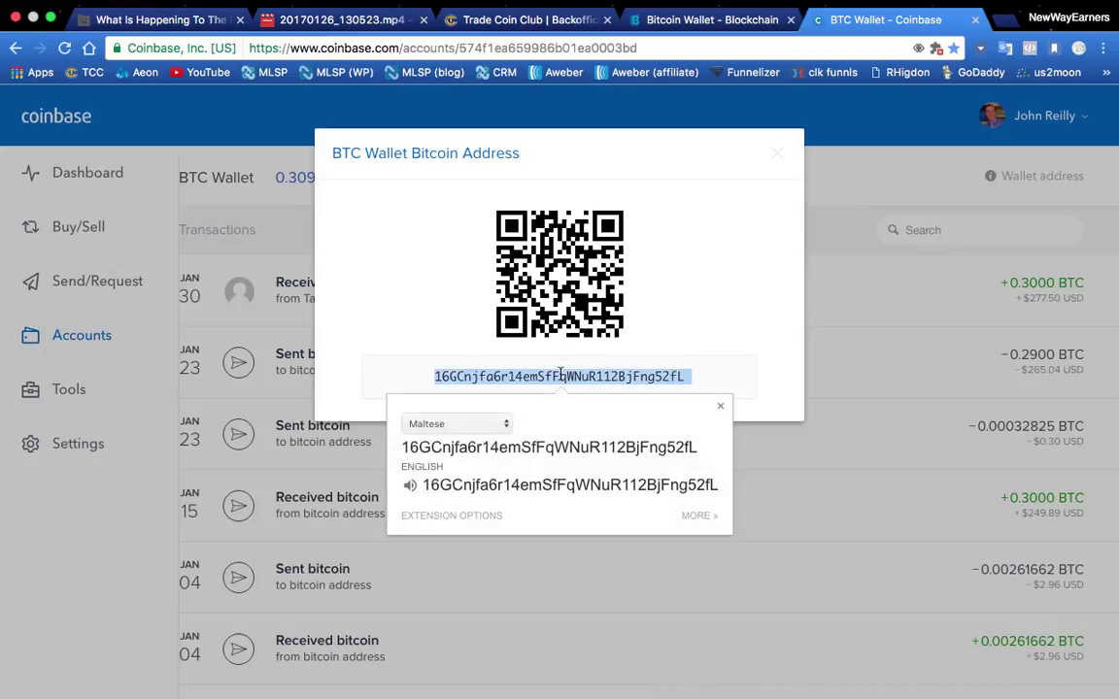
right_click(561, 375)
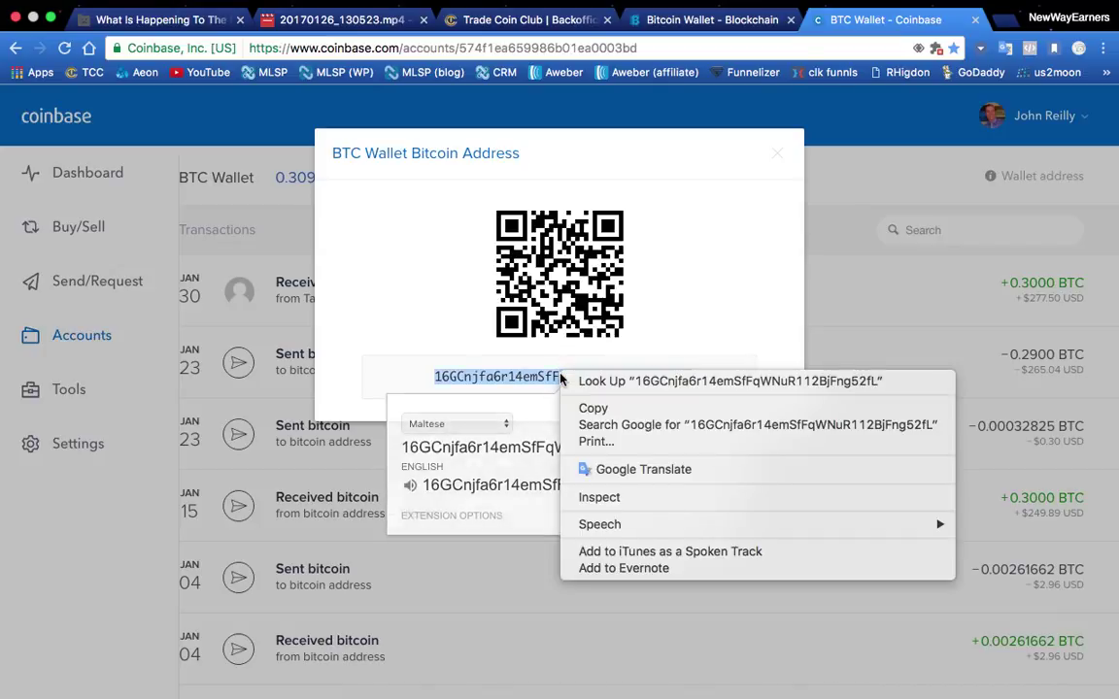
click(608, 416)
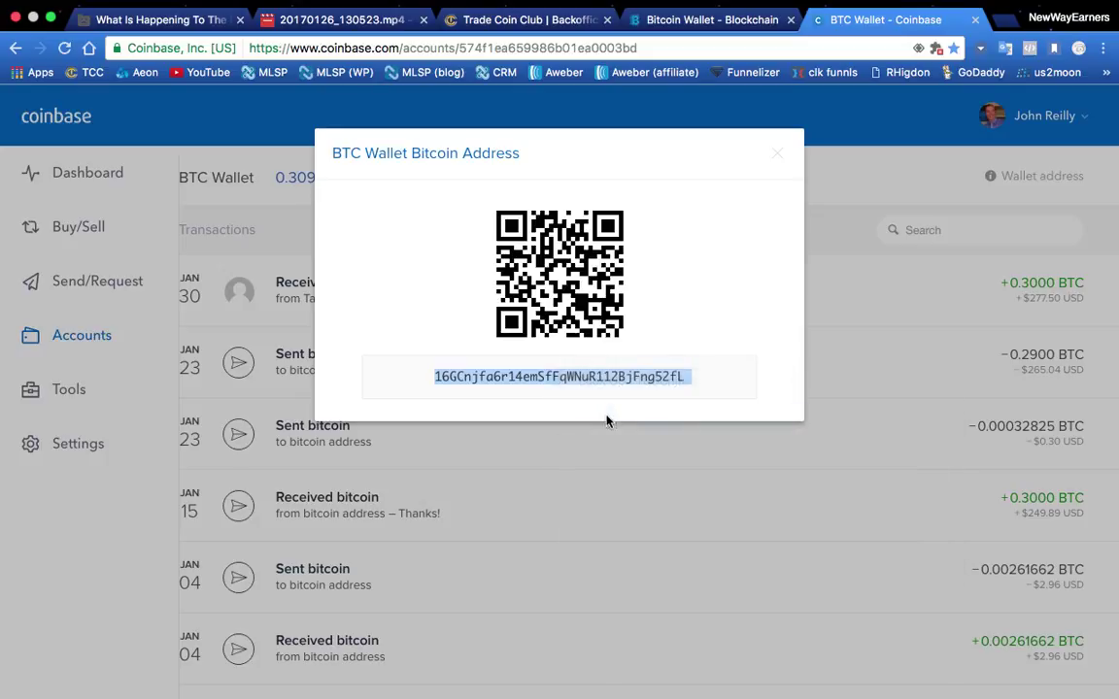
Step: Send 0.30 BTC from the Blockchain wallet to the pasted Coinbase wallet address
click(710, 22)
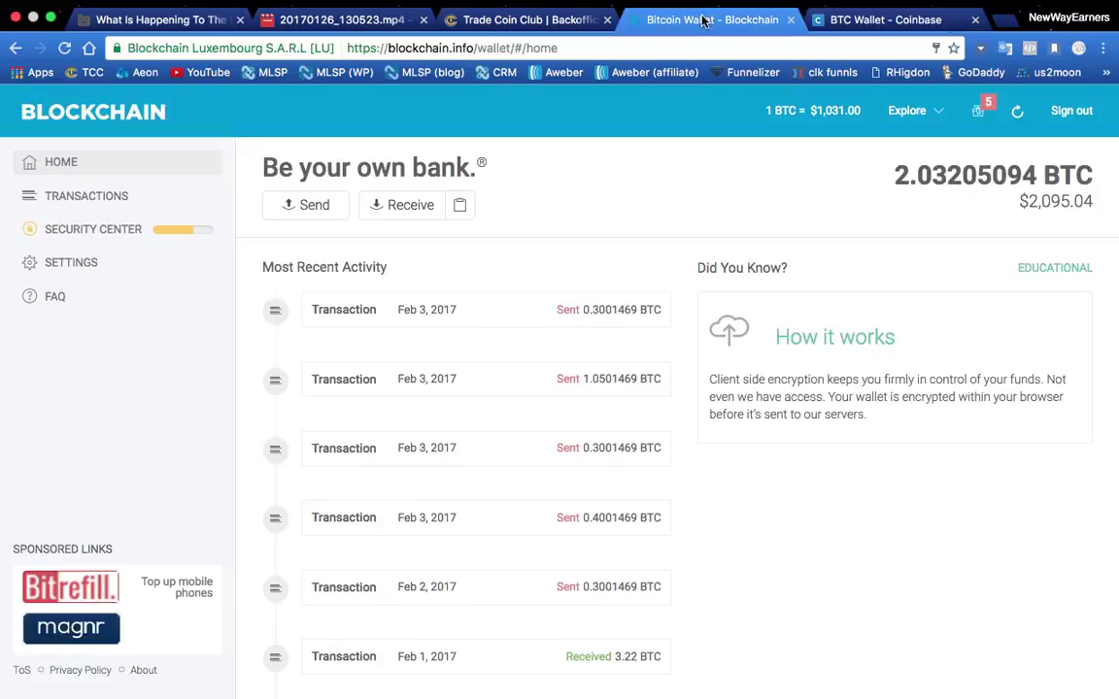
click(305, 206)
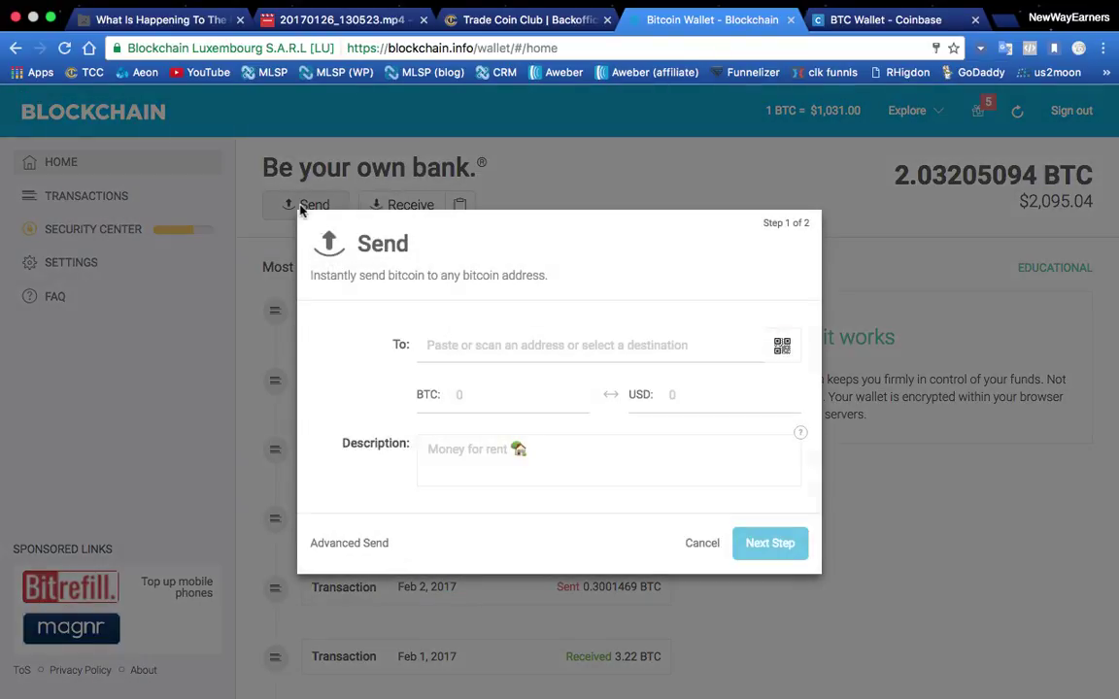
click(489, 346)
right_click(489, 346)
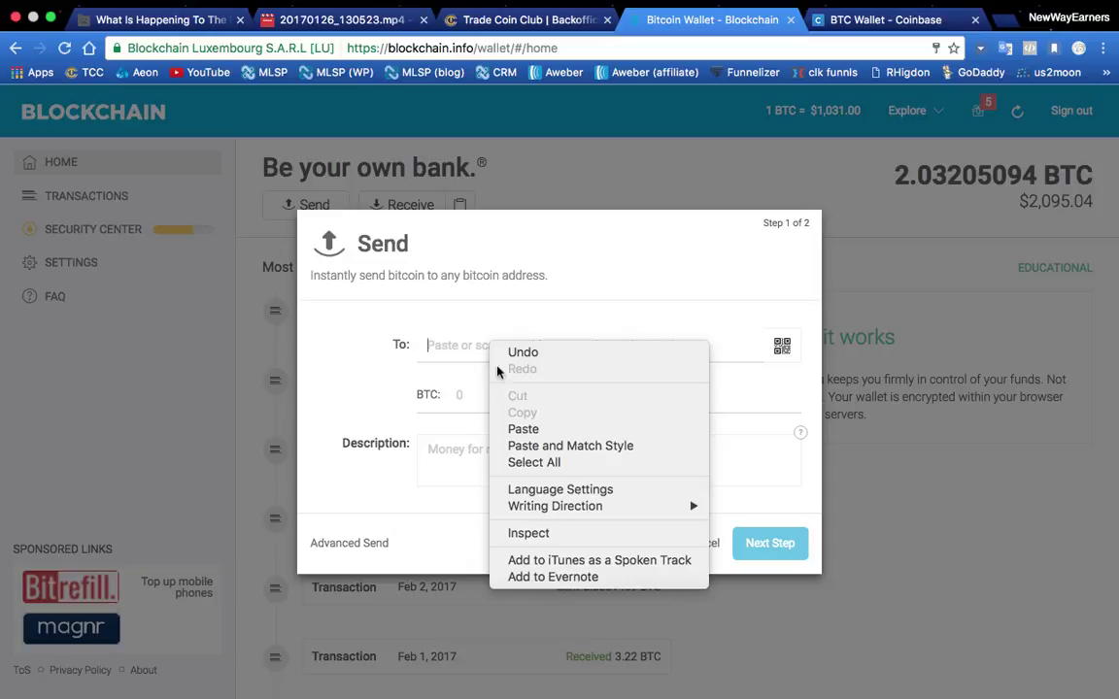
click(523, 431)
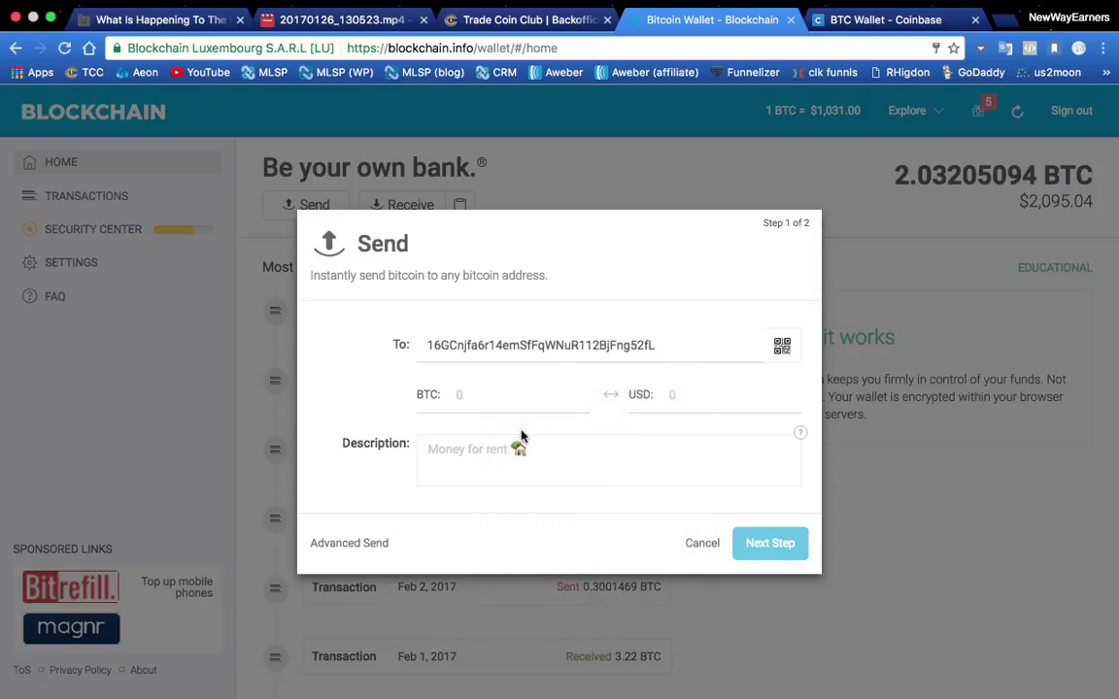
click(486, 393)
text(.30)
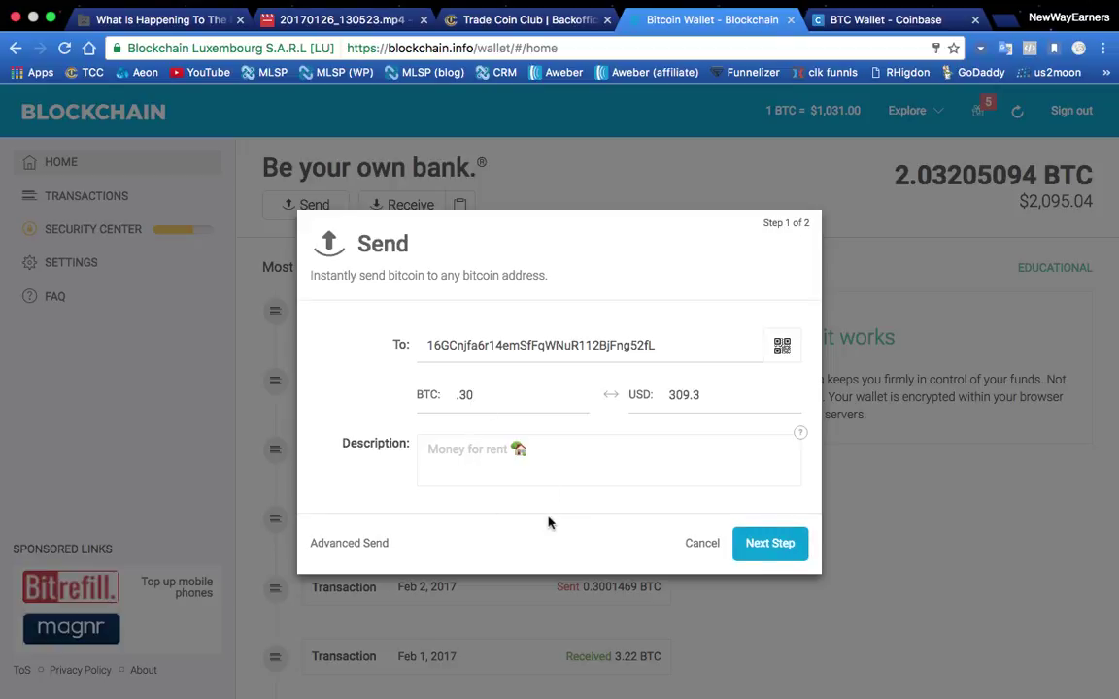
click(768, 552)
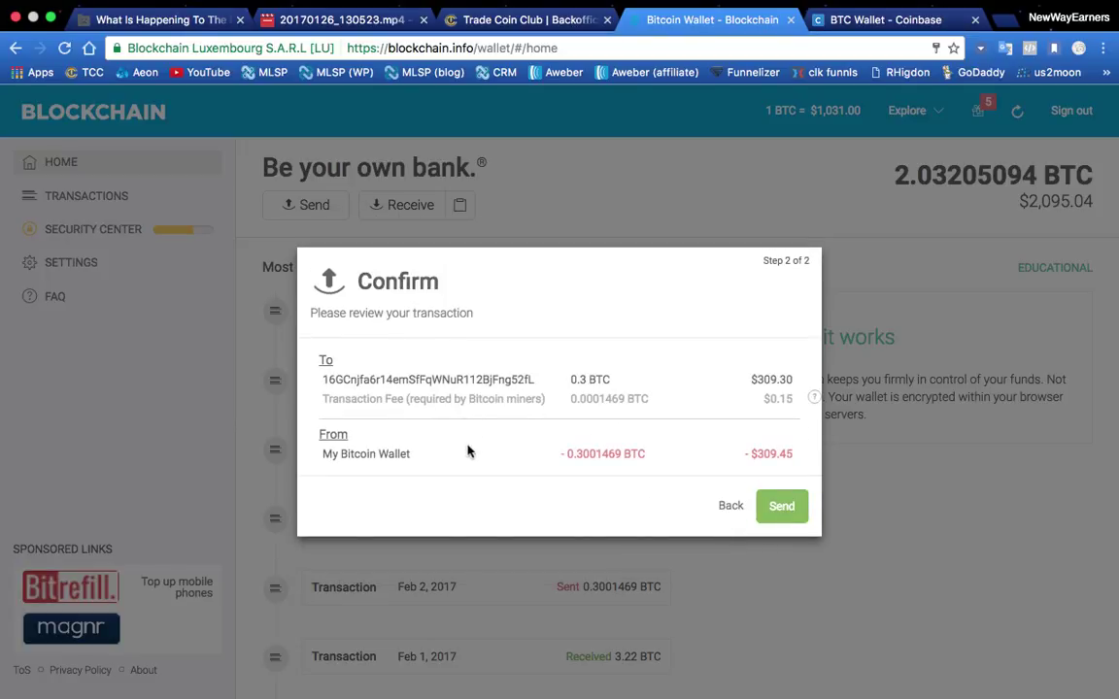
click(782, 508)
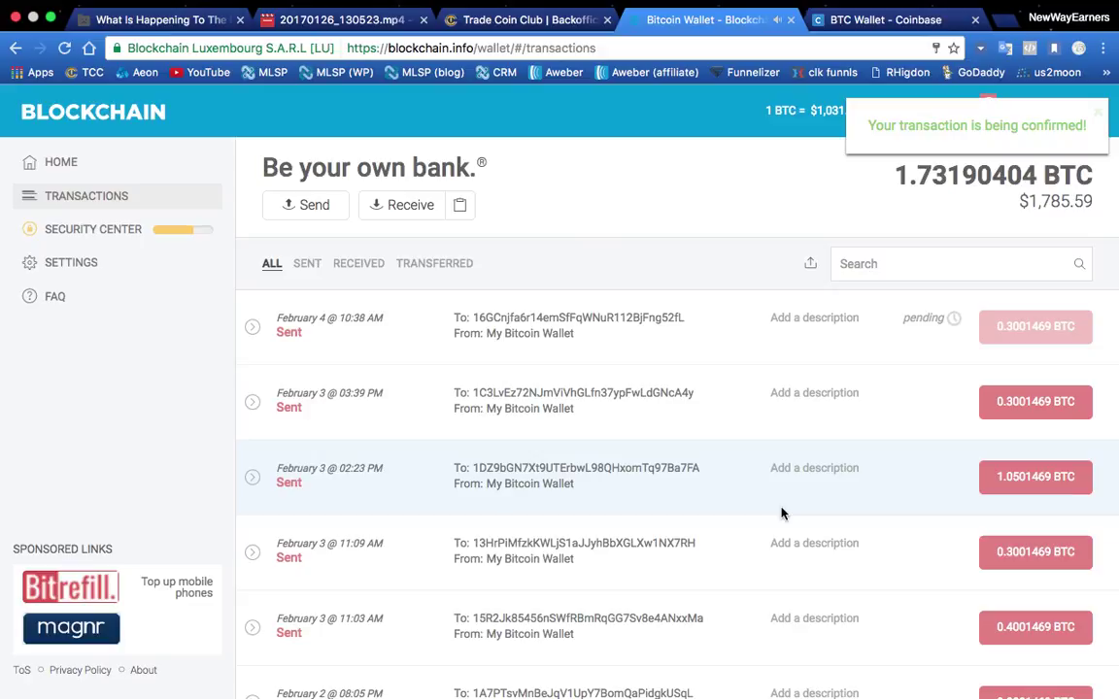
click(872, 22)
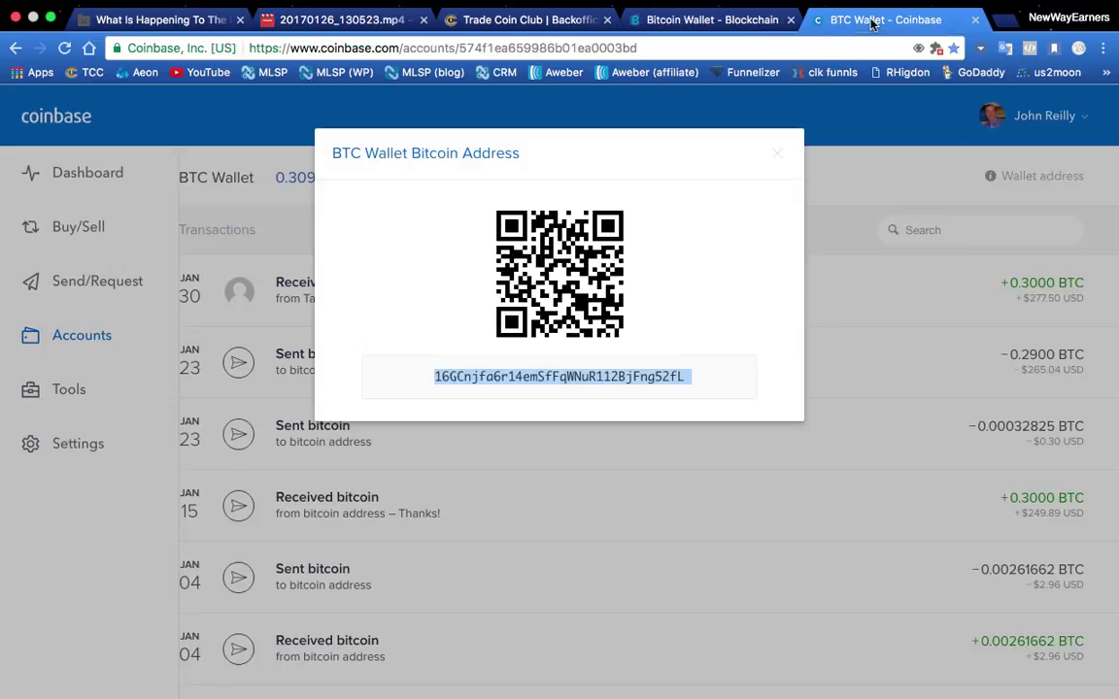
Step: Close the address dialog and reload the BTC Wallet to reveal the pending +0.3000 BTC entry
click(777, 156)
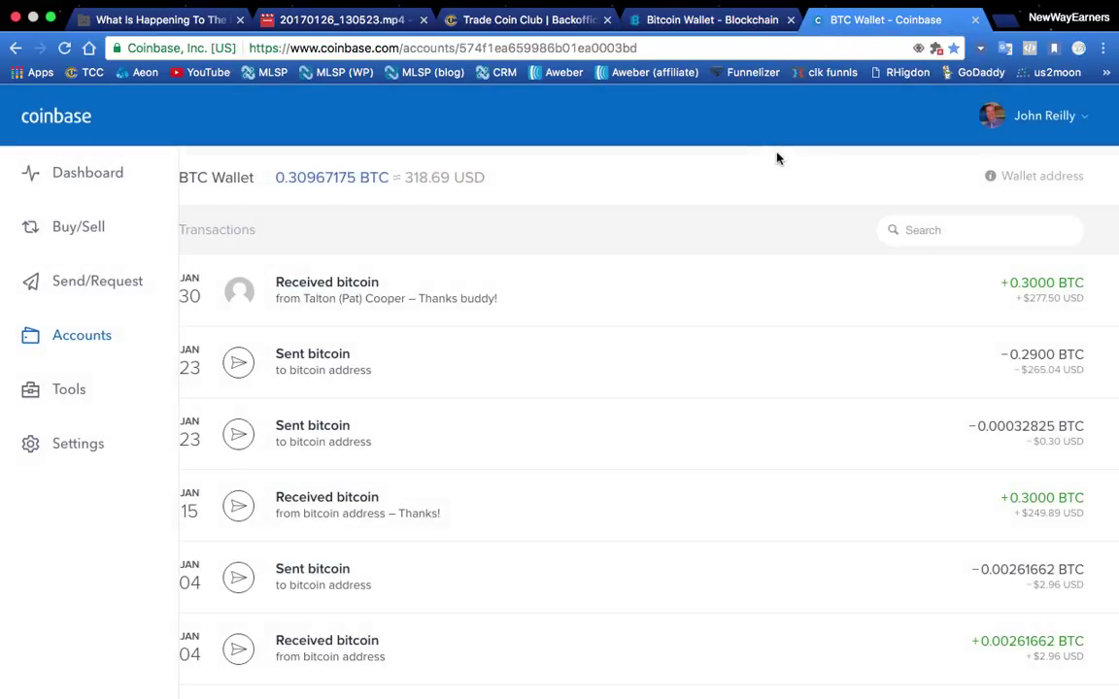
click(63, 50)
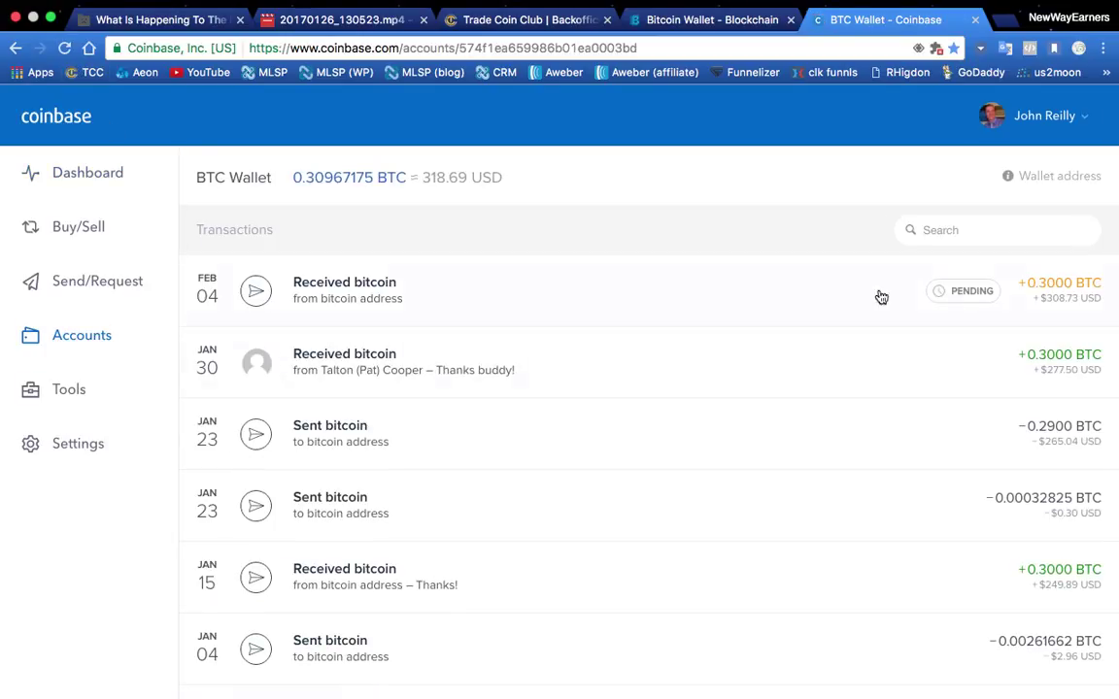
scroll(1001, 296, up, 5)
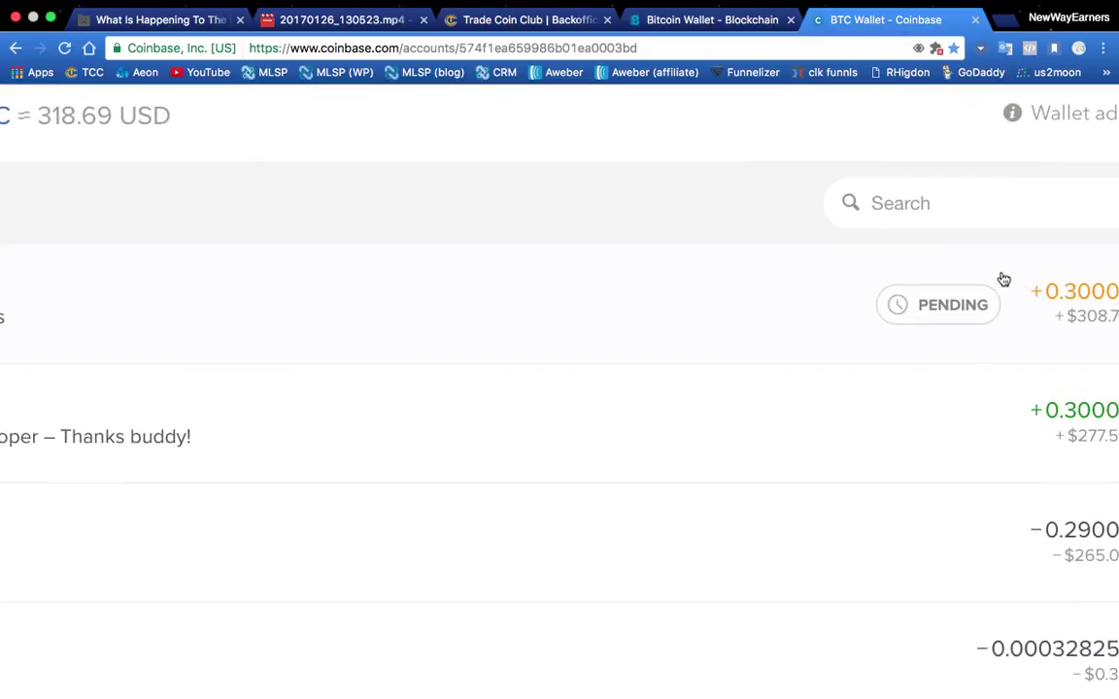
scroll(1003, 280, down, 1)
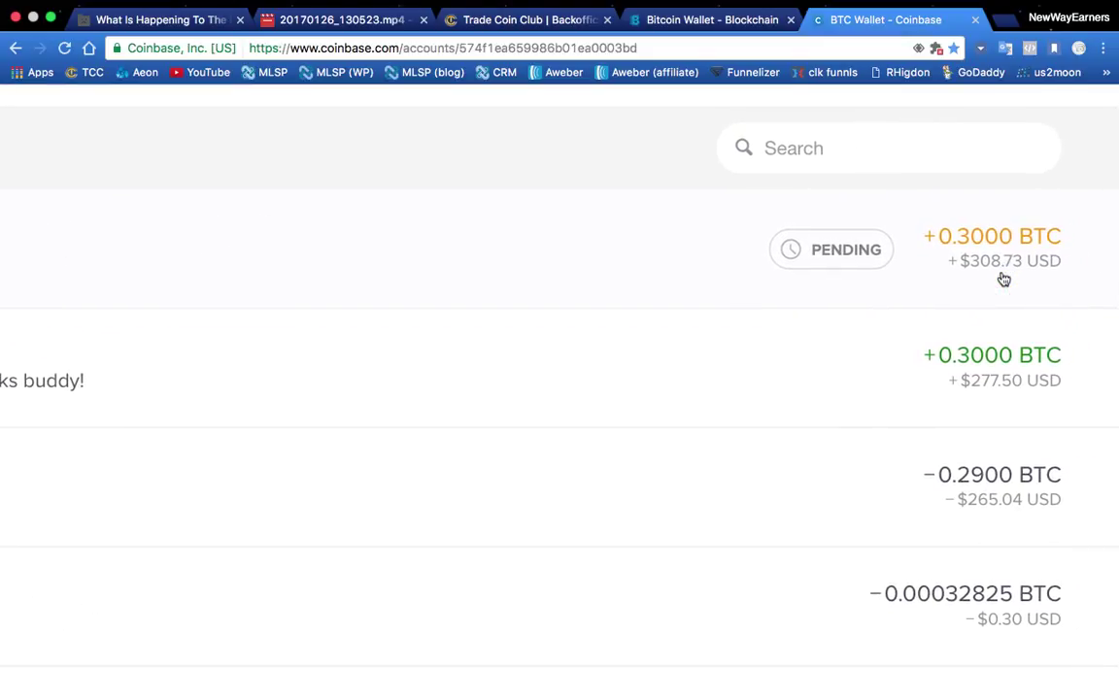
scroll(1003, 280, down, 5)
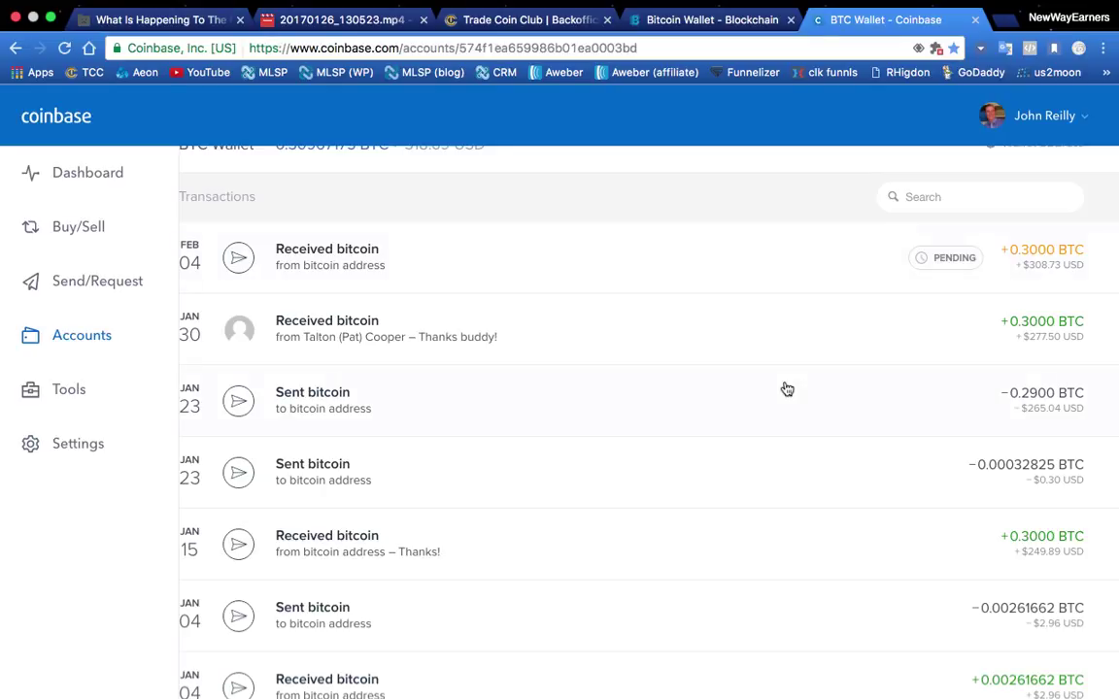
Step: Generate a new Blockchain.info receiving address and copy it to the clipboard
click(714, 21)
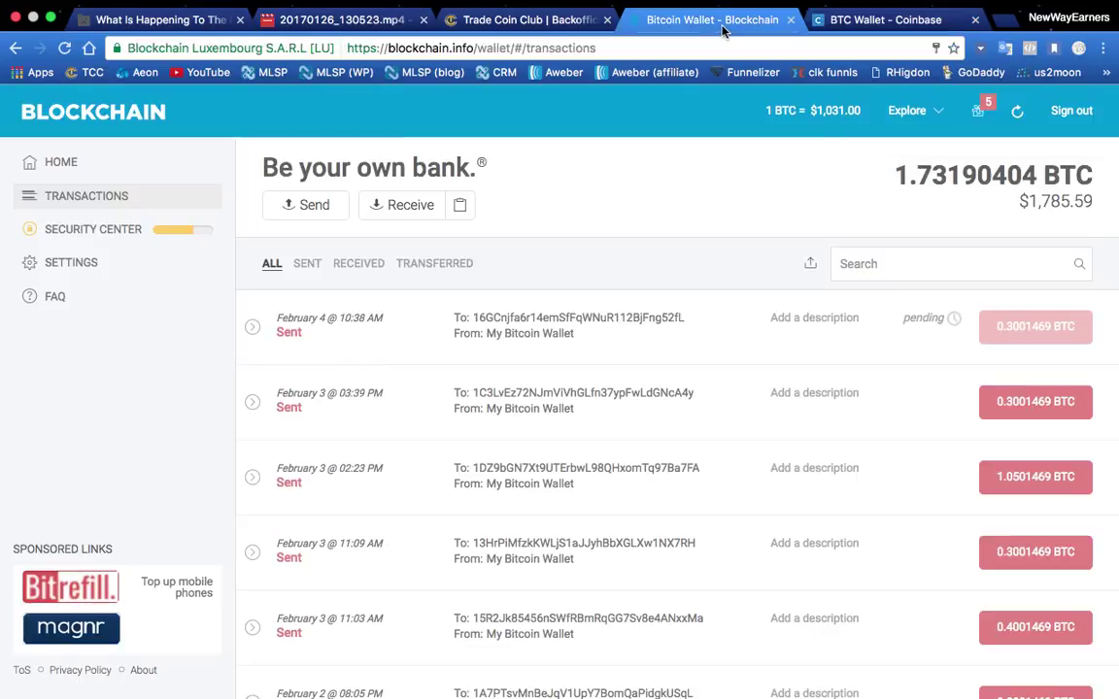
click(383, 216)
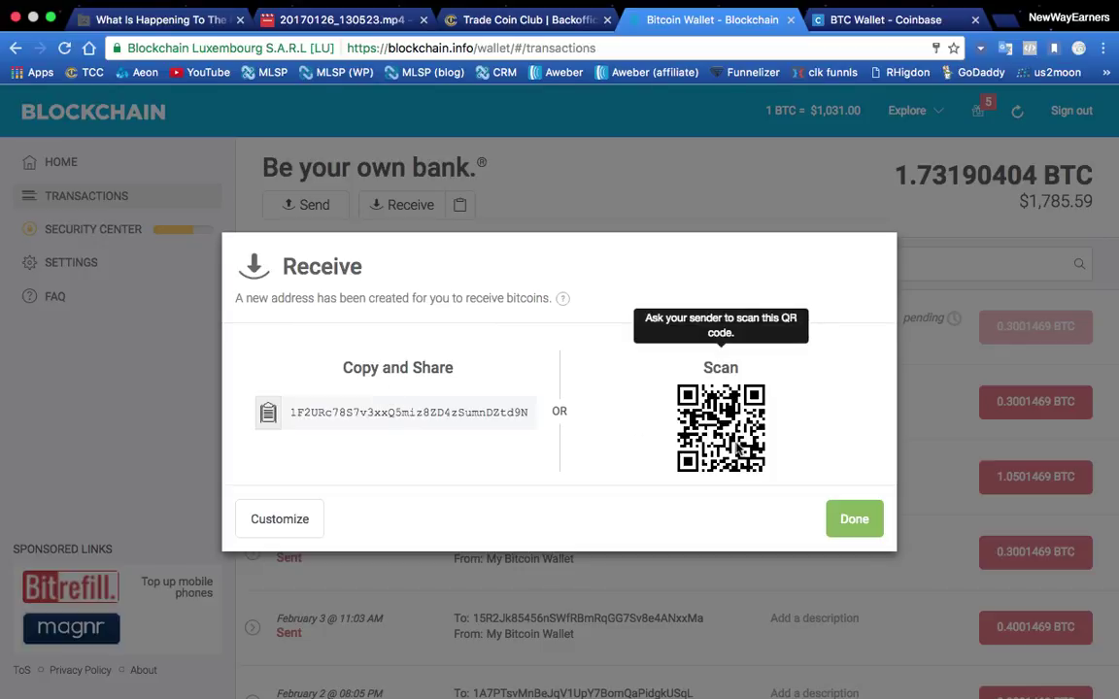
click(269, 414)
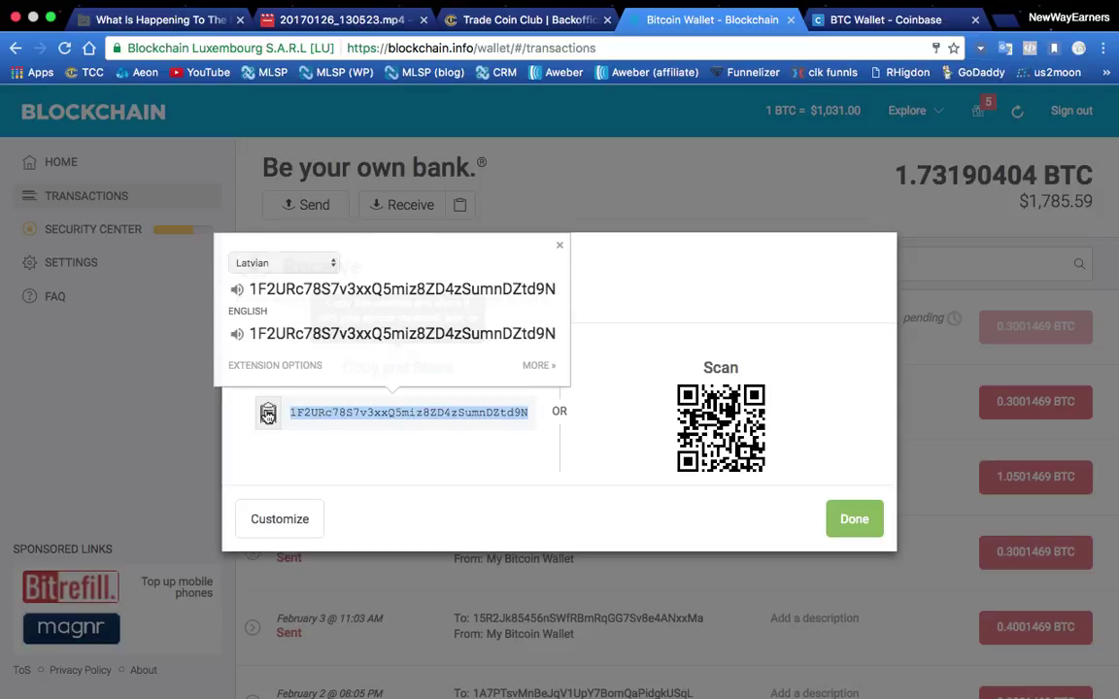
right_click(365, 425)
click(387, 460)
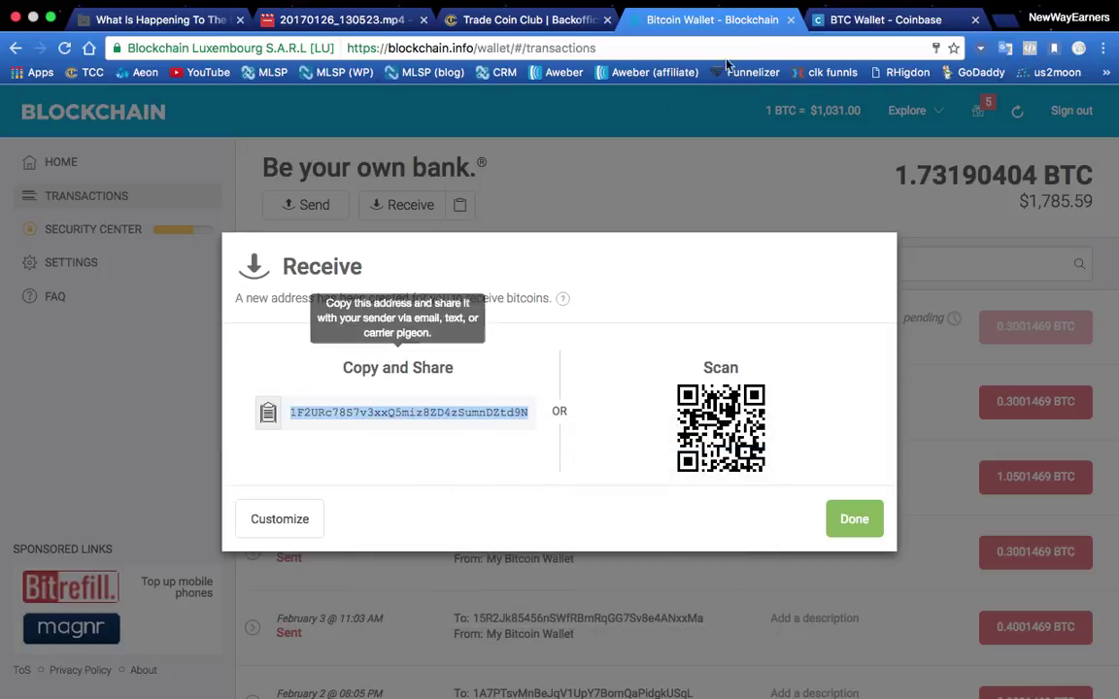
click(855, 21)
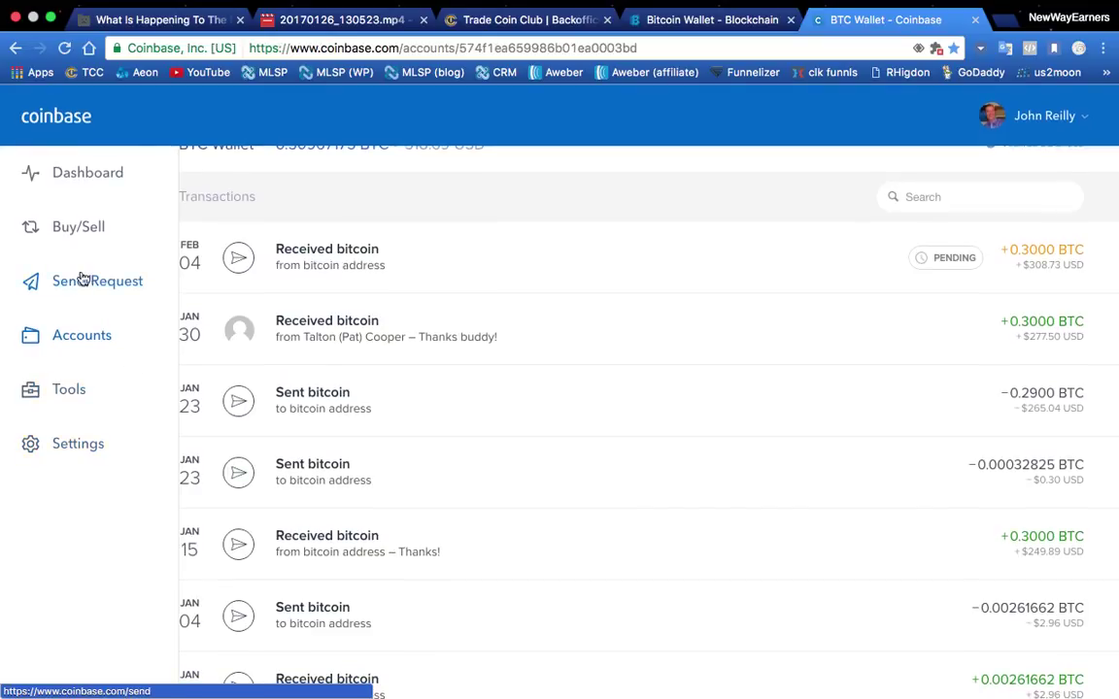
Step: Paste the new Blockchain address as Recipient in Coinbase's Send Funds form, leaving Amount empty
scroll(87, 277, up, 5)
scroll(94, 265, down, 2)
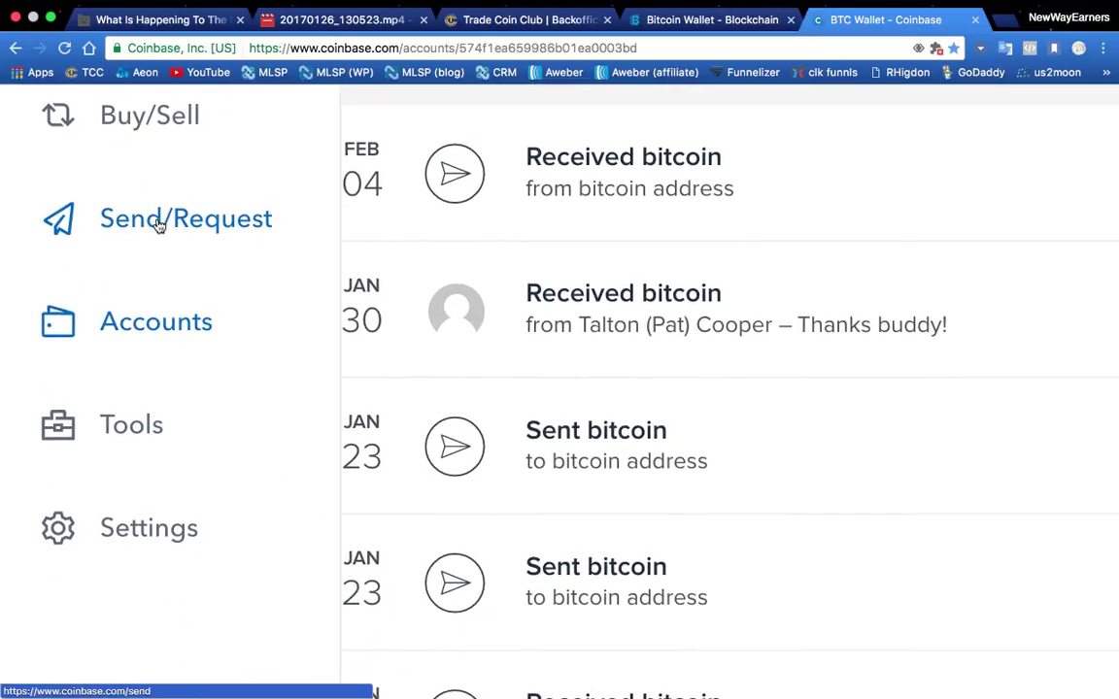
click(159, 222)
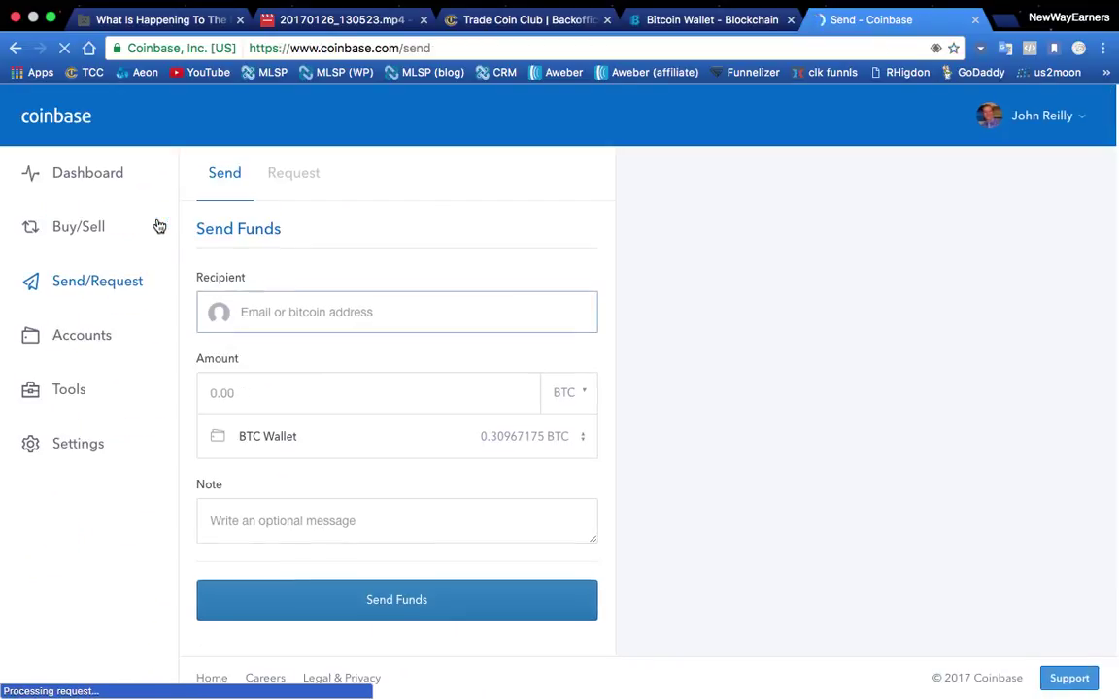
click(312, 311)
right_click(312, 310)
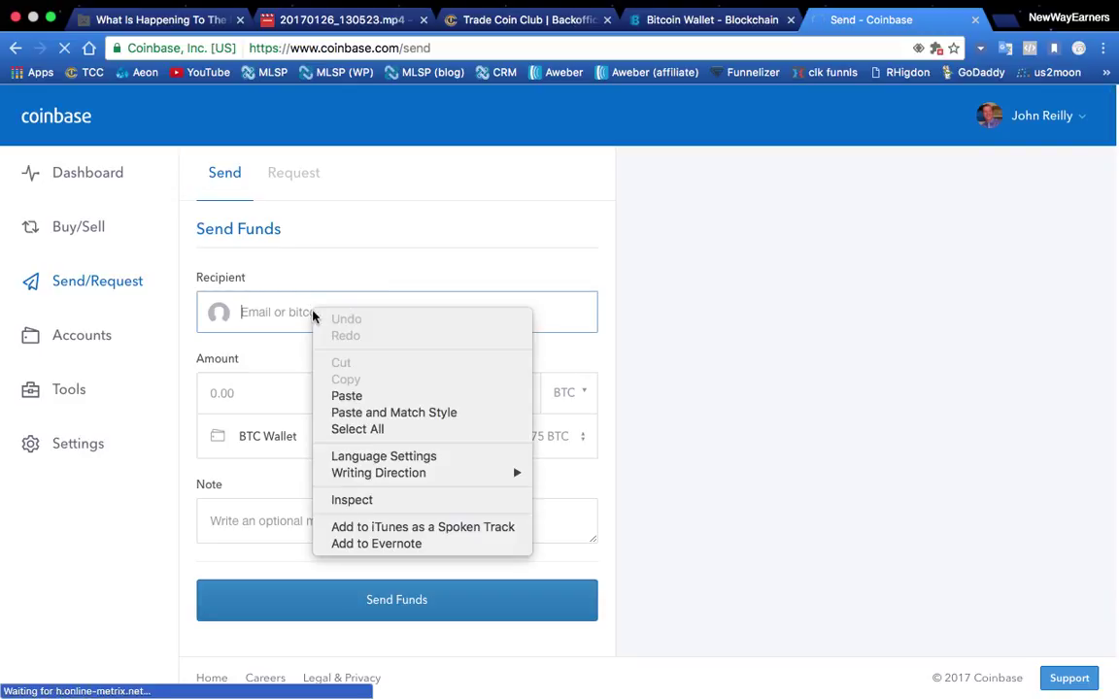
click(348, 396)
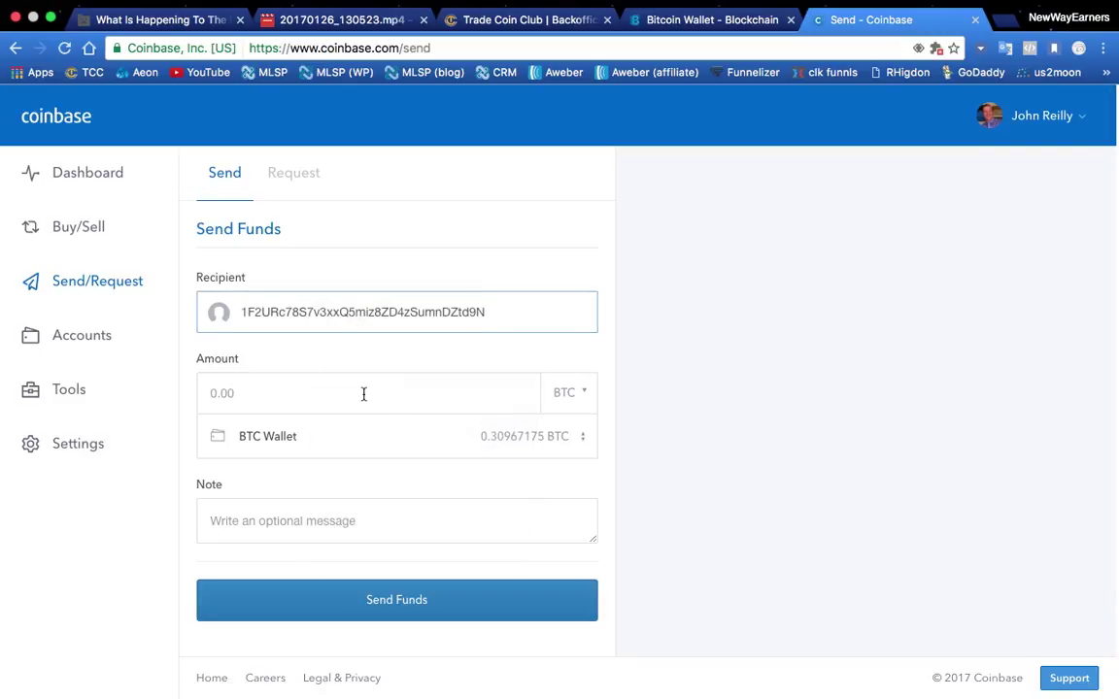
click(313, 404)
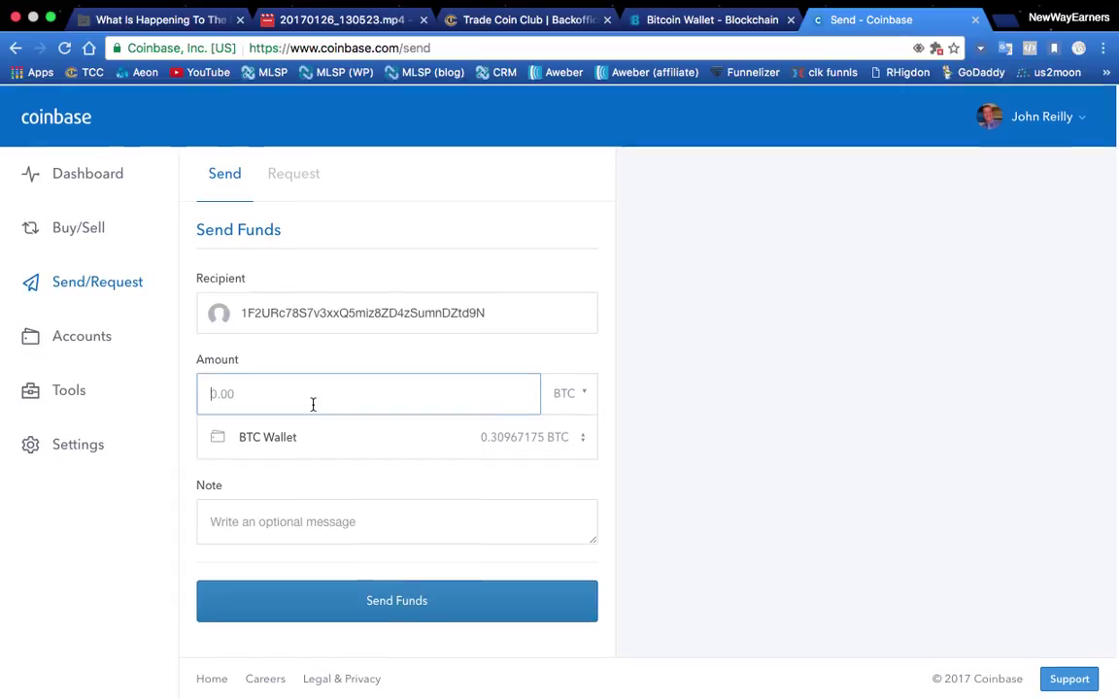
click(712, 19)
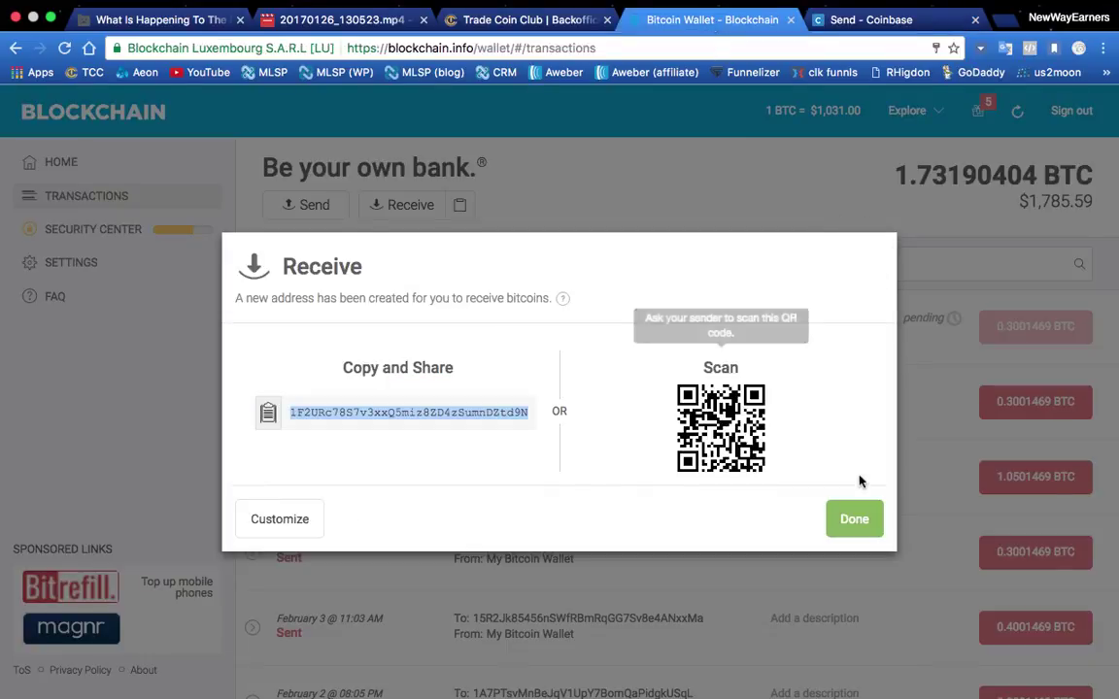
Step: Close the Blockchain Receive window and dismiss the translate popup
click(855, 519)
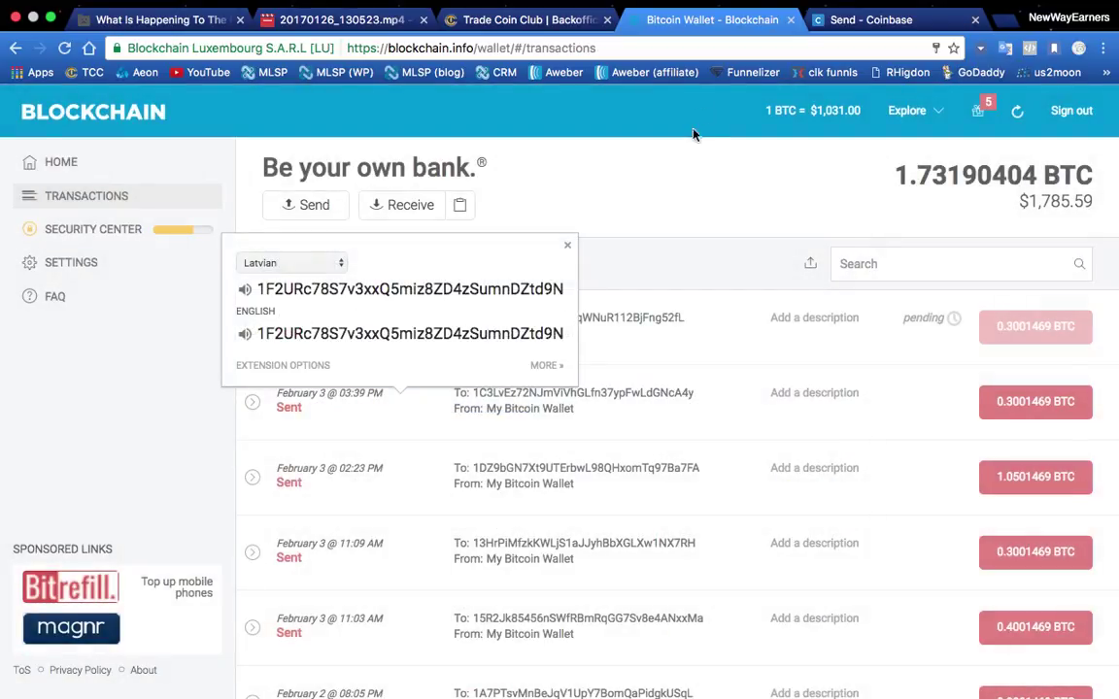
click(624, 199)
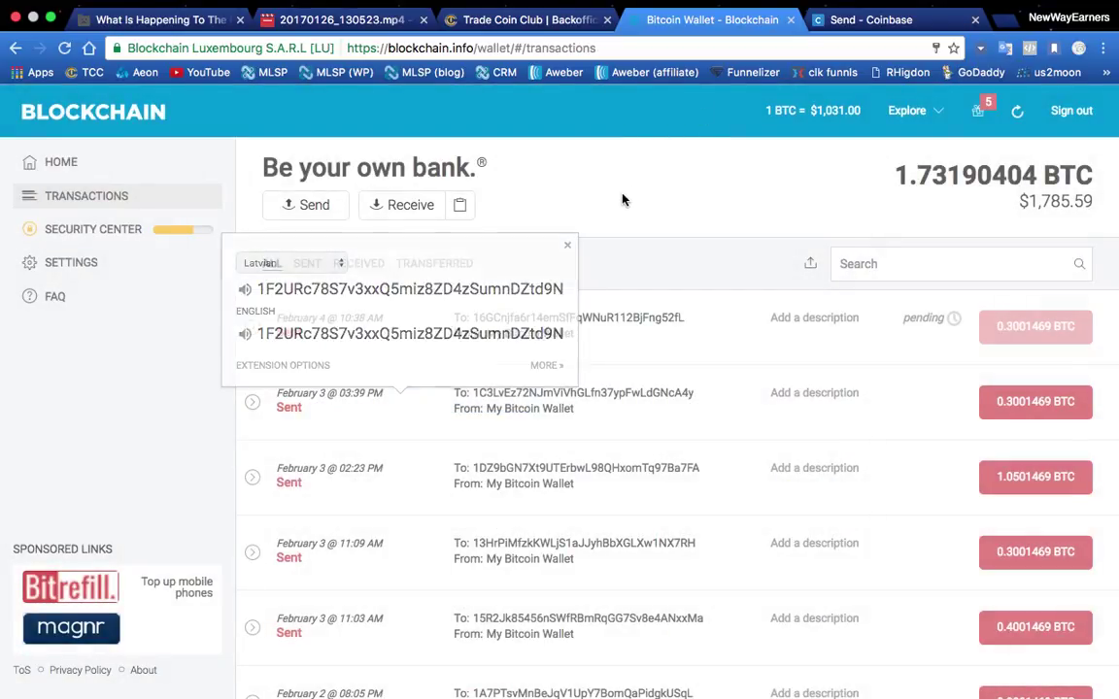